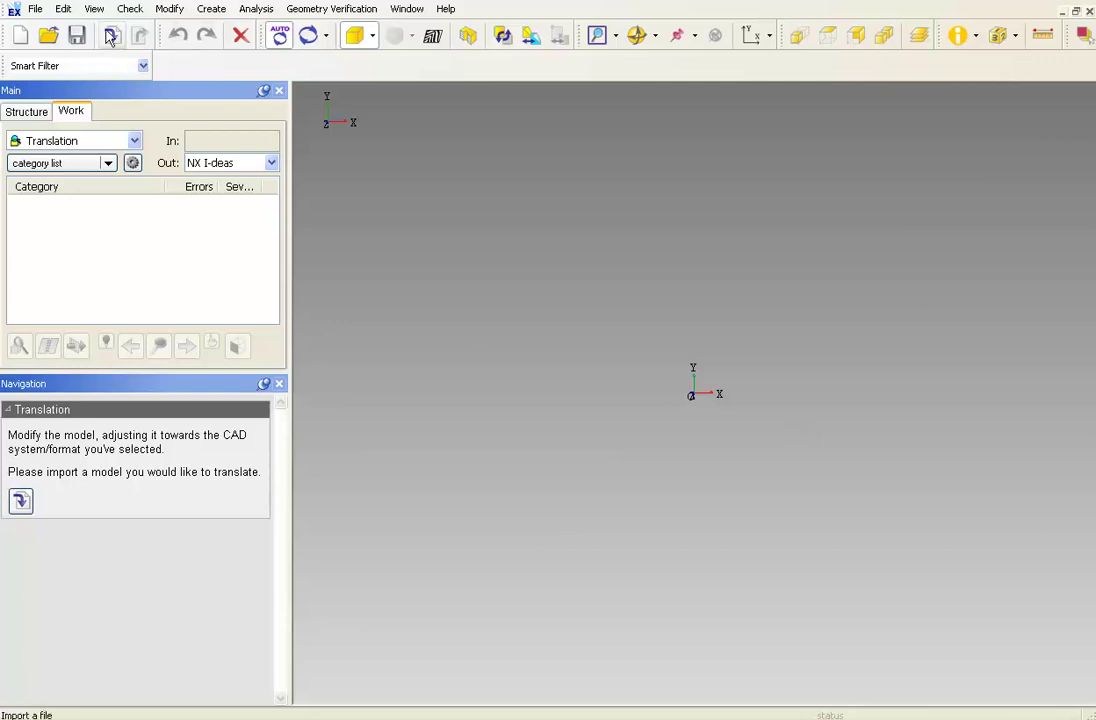
Step: Open CADdoctor___Demo.drfx to load the caliper and list its CATIA V4 check errors
left_click(49, 36)
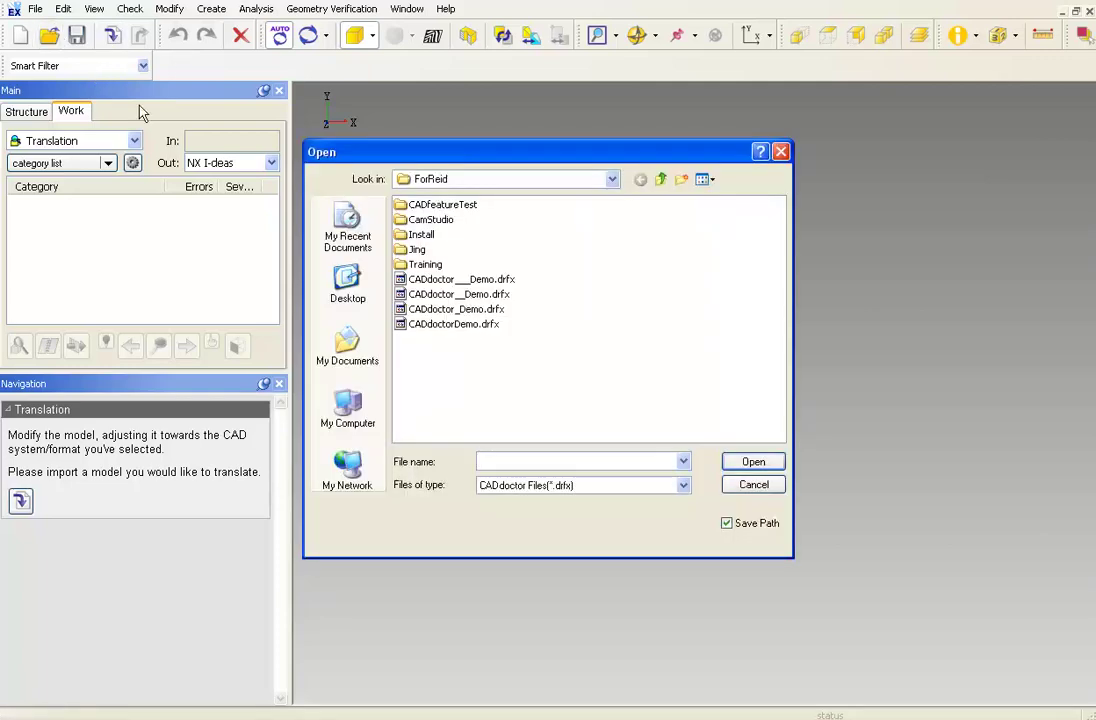
left_click(423, 281)
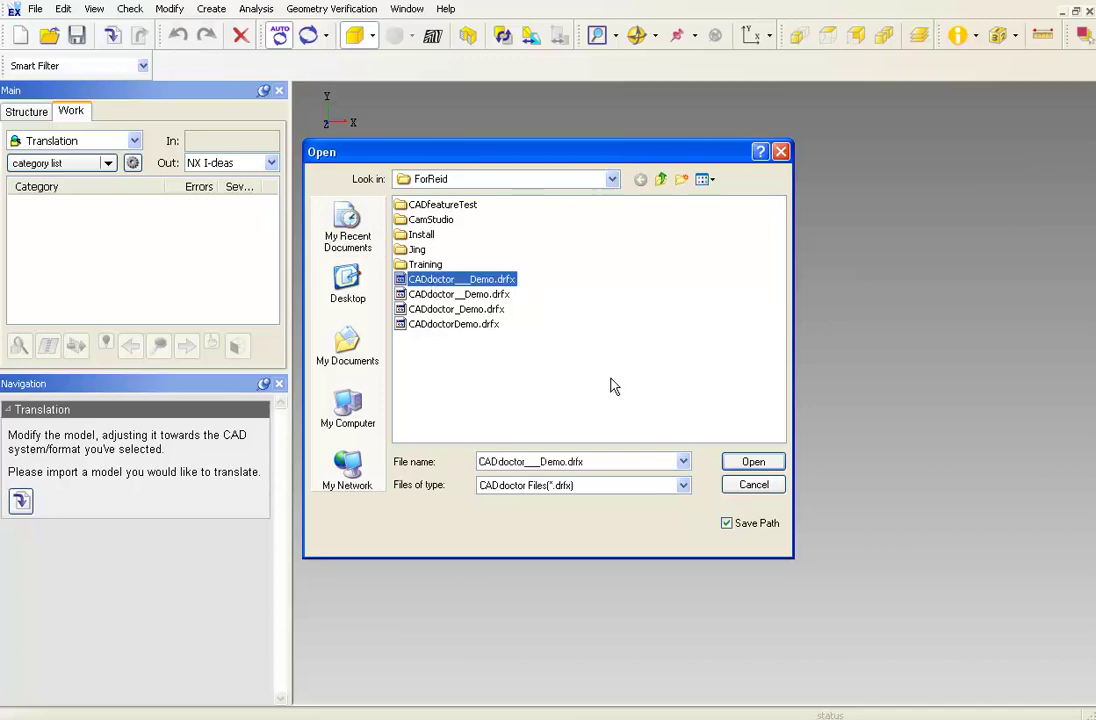
left_click(750, 463)
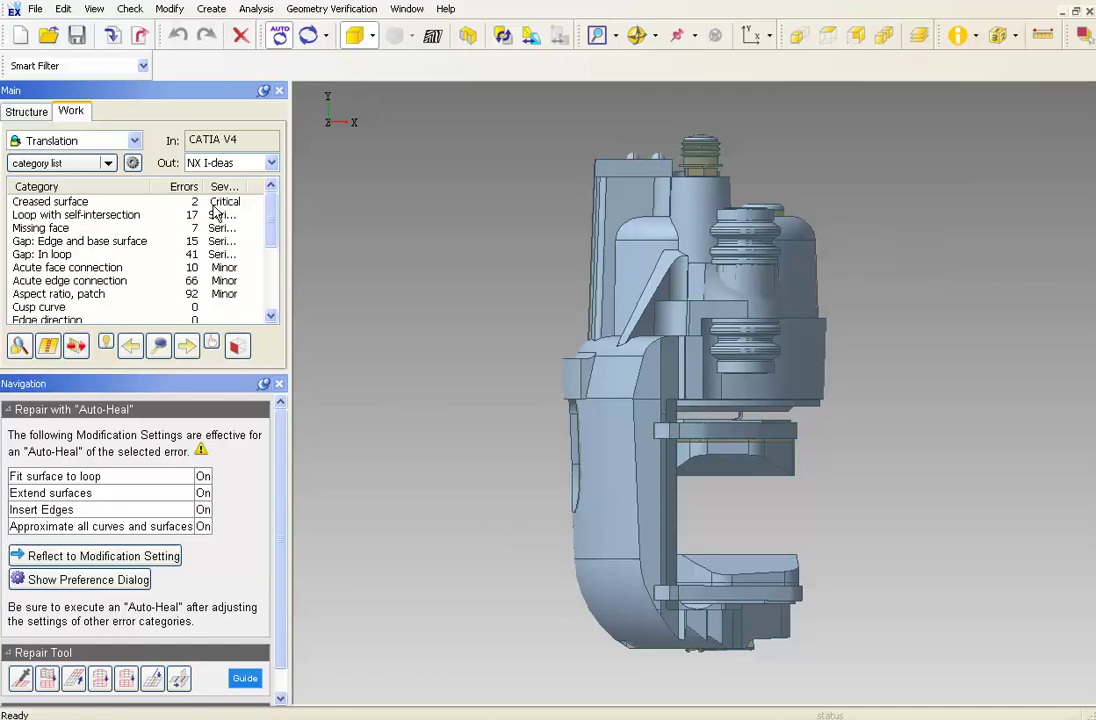
Step: Step through the Creased surface errors, ending on the first face with its 15.5824° maximum crease angle
left_click(125, 203)
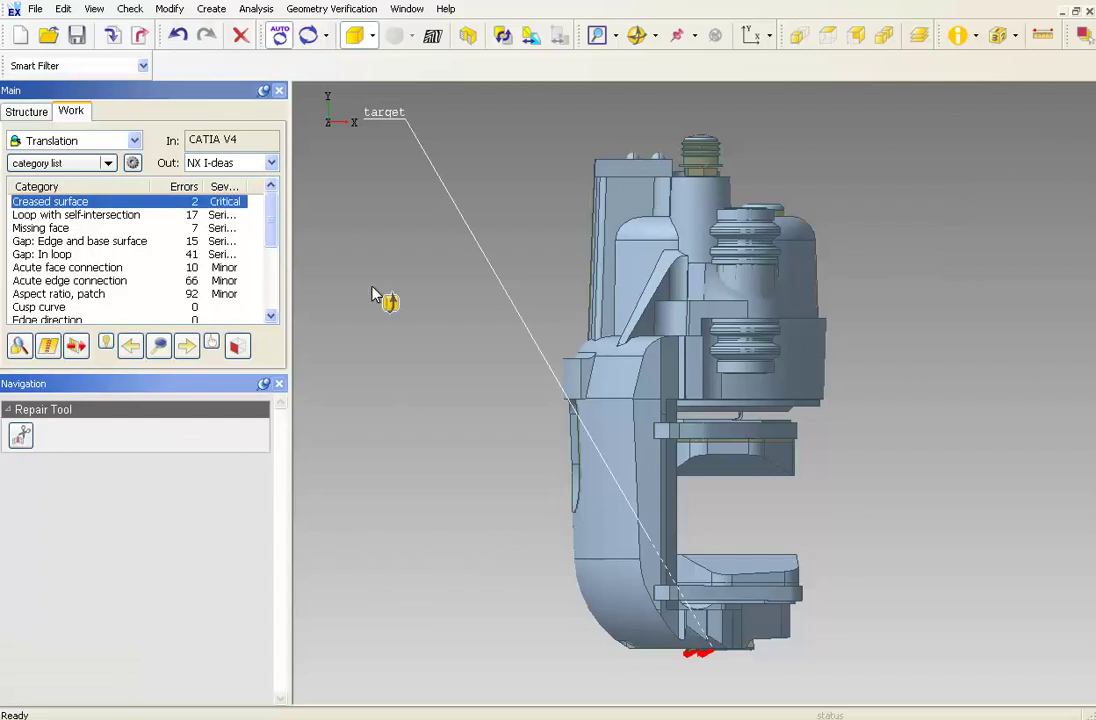
left_click_drag(371, 292, 430, 197)
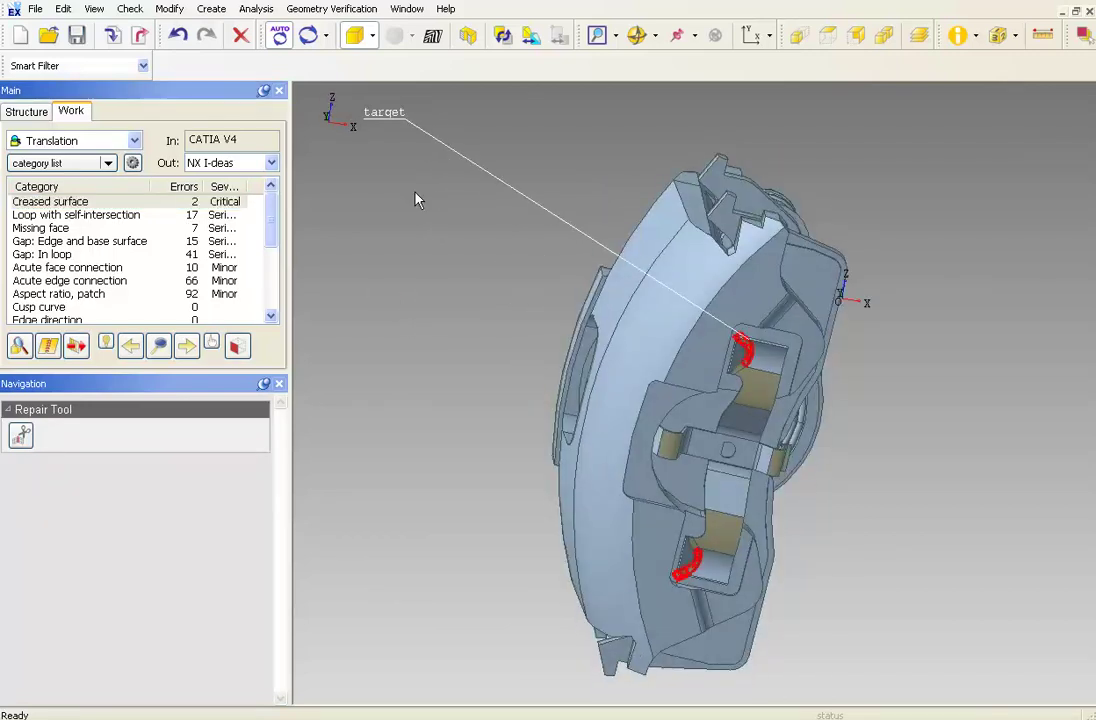
left_click(161, 346)
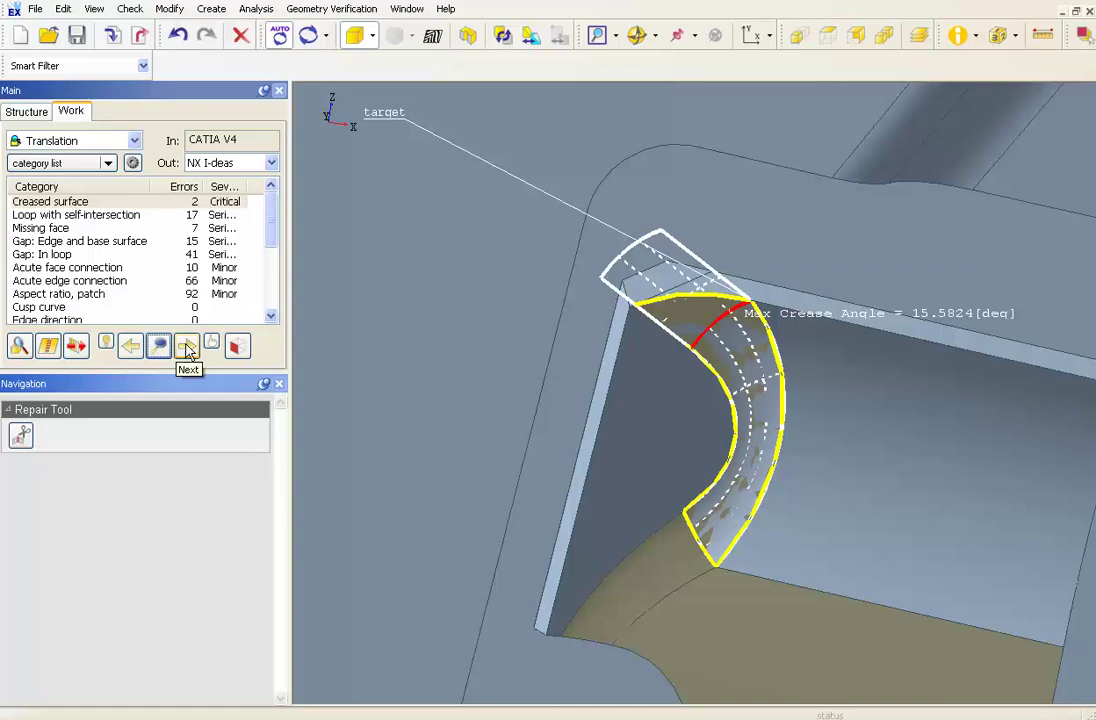
left_click(187, 346)
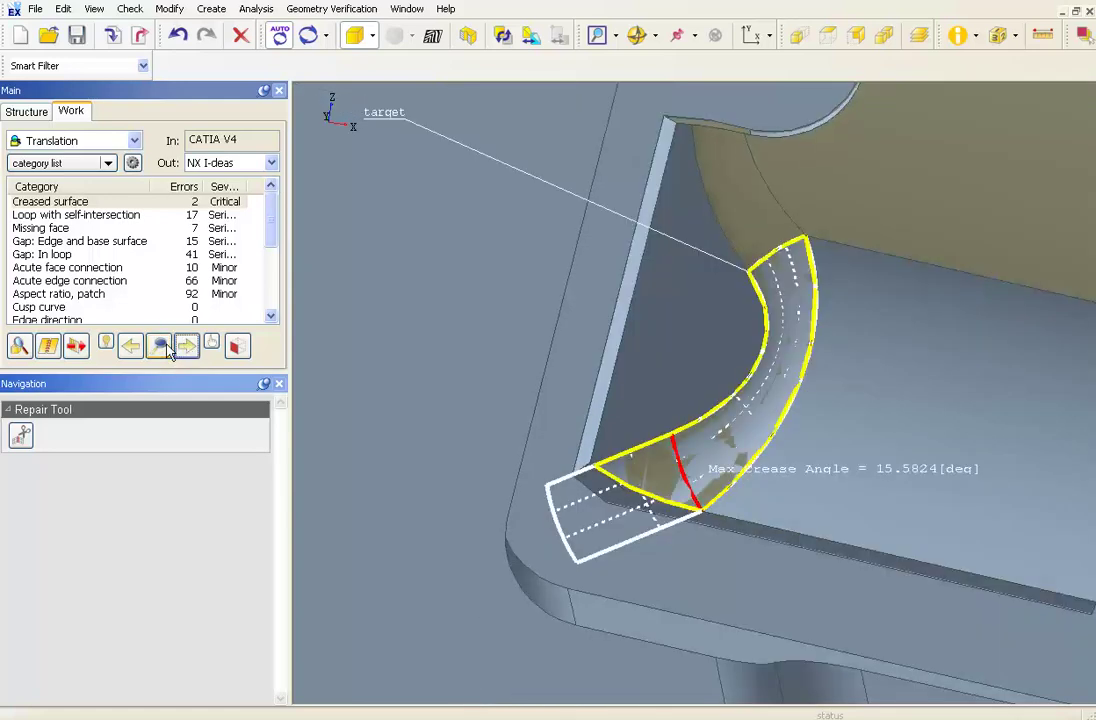
left_click(131, 346)
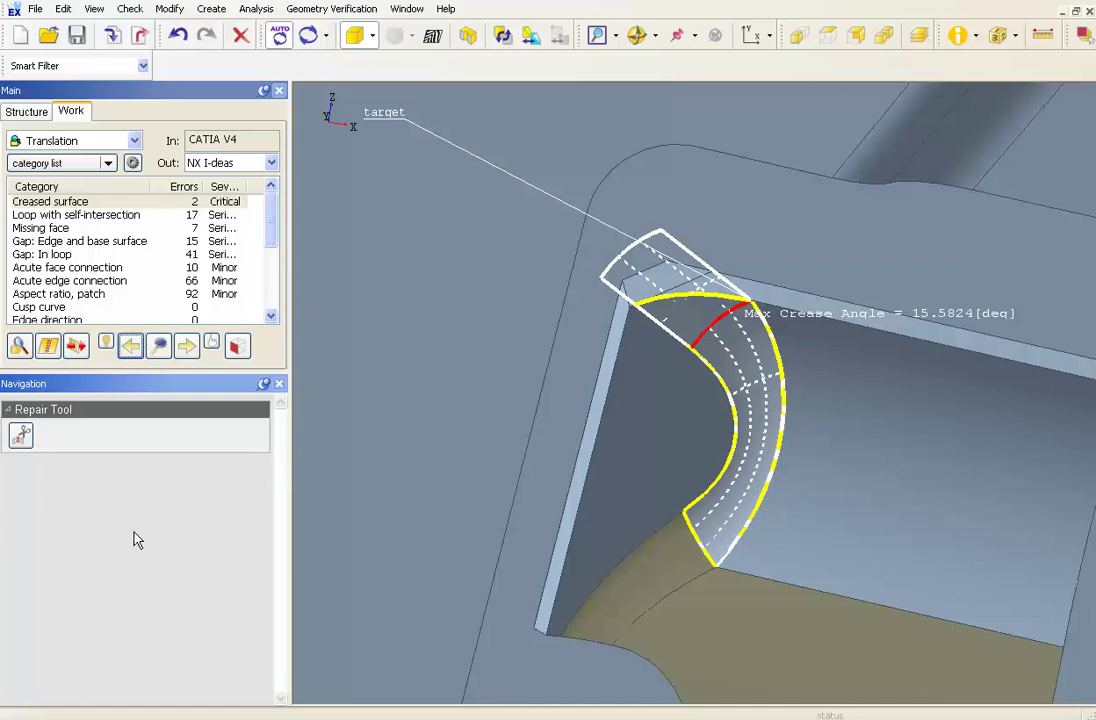
Step: Divide the first creased surface with Divide Crease Surface, then zoom to the second and divide it too
left_click(22, 436)
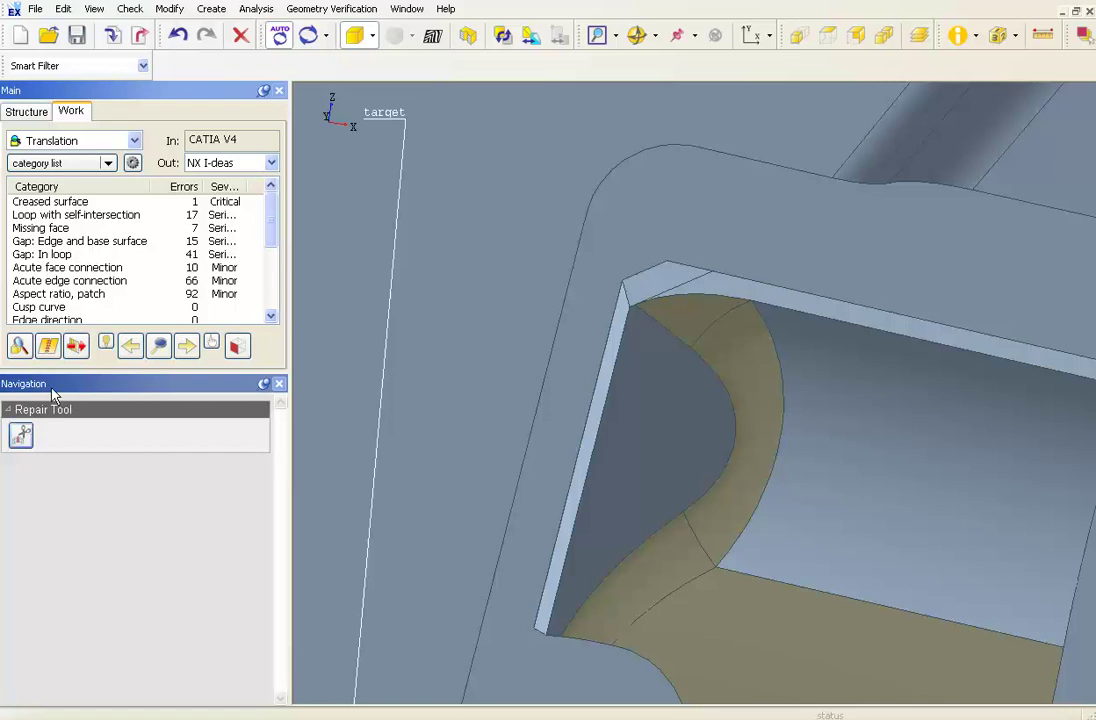
left_click(158, 346)
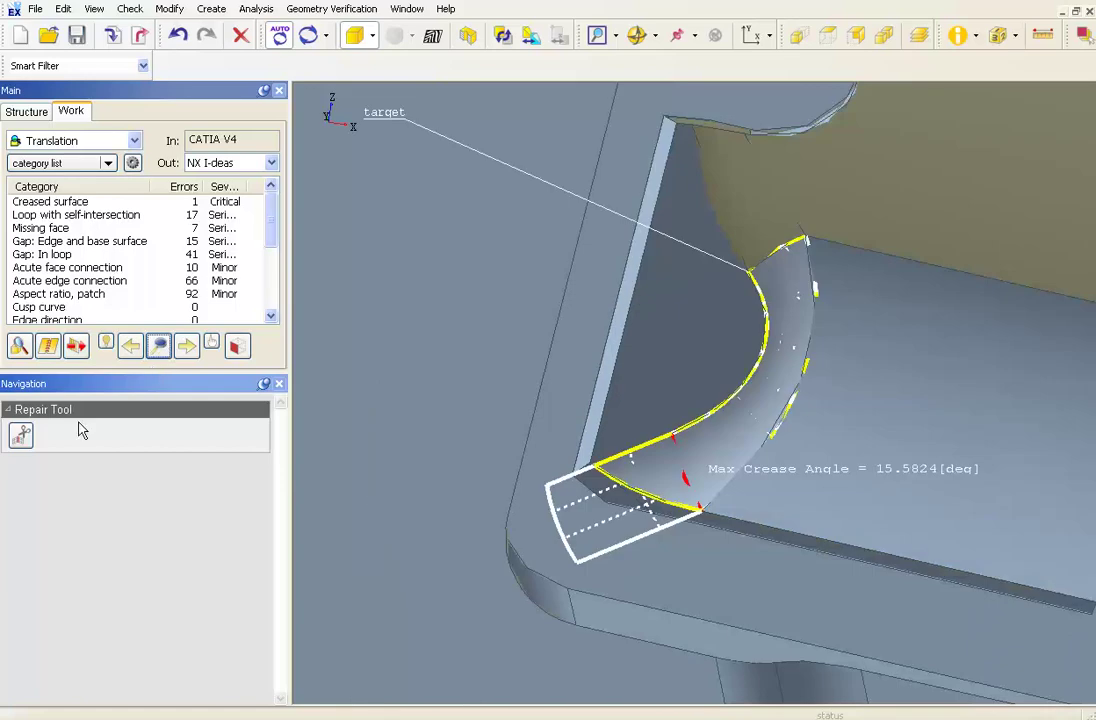
left_click(22, 437)
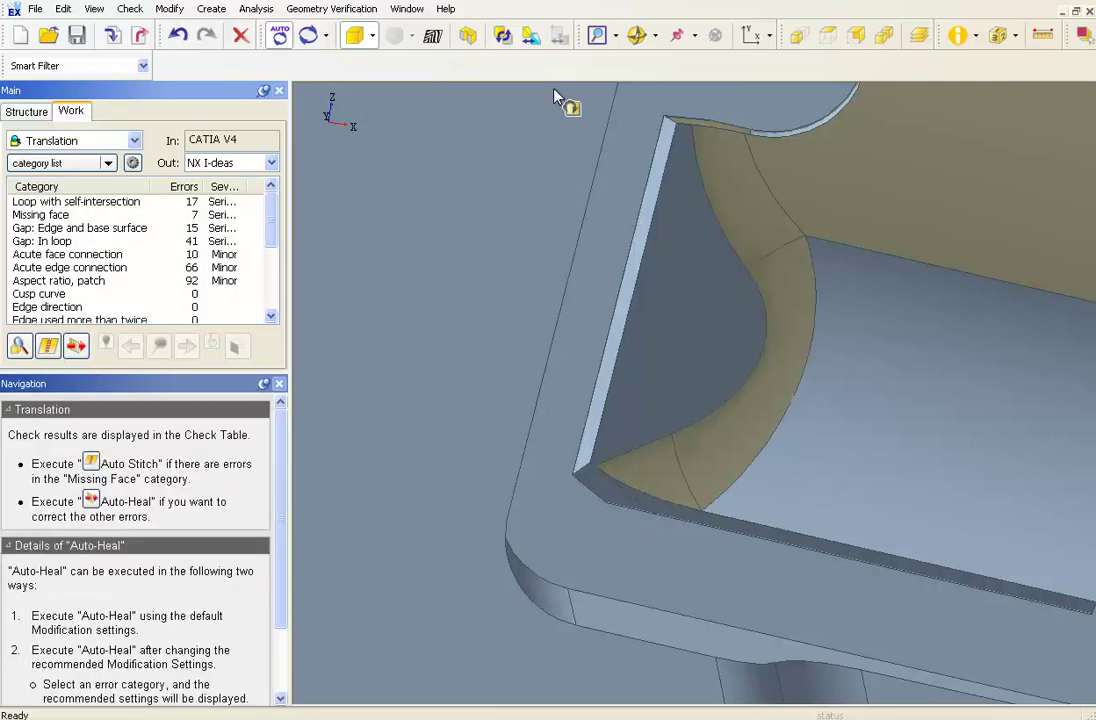
Step: Frame the first Loop with self-intersection error and fix it with Clean Self-intersection
left_click(597, 37)
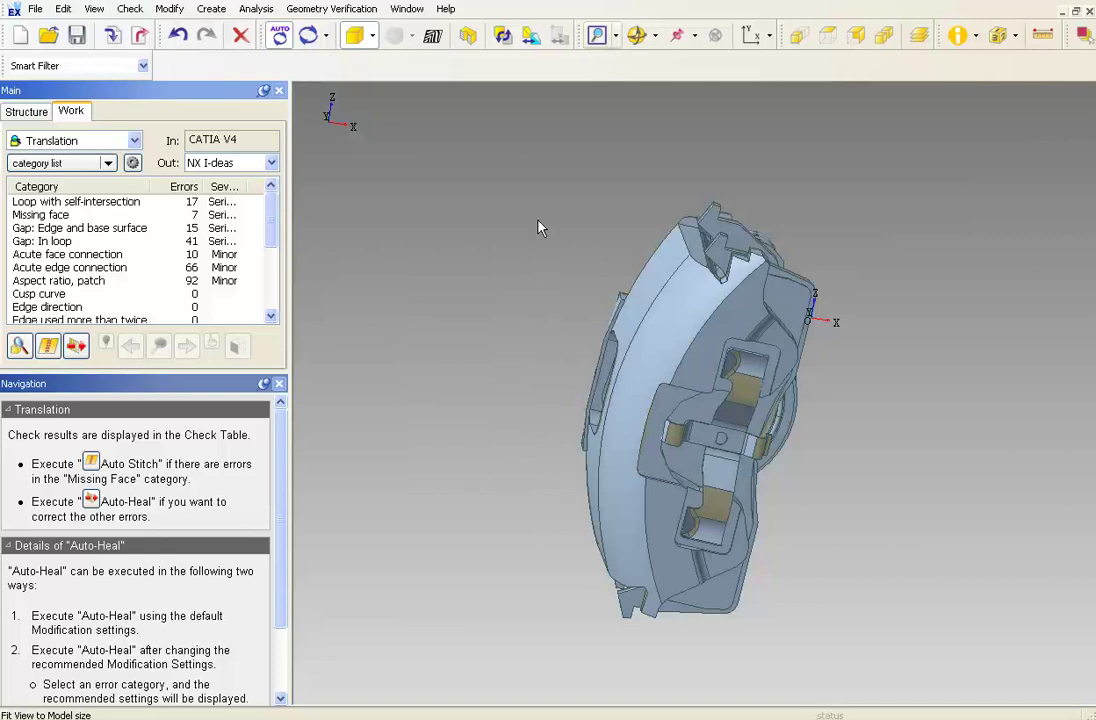
mouse_move(548, 256)
middle_mouse_down()
mouse_move(485, 295)
mouse_move(605, 248)
middle_mouse_up()
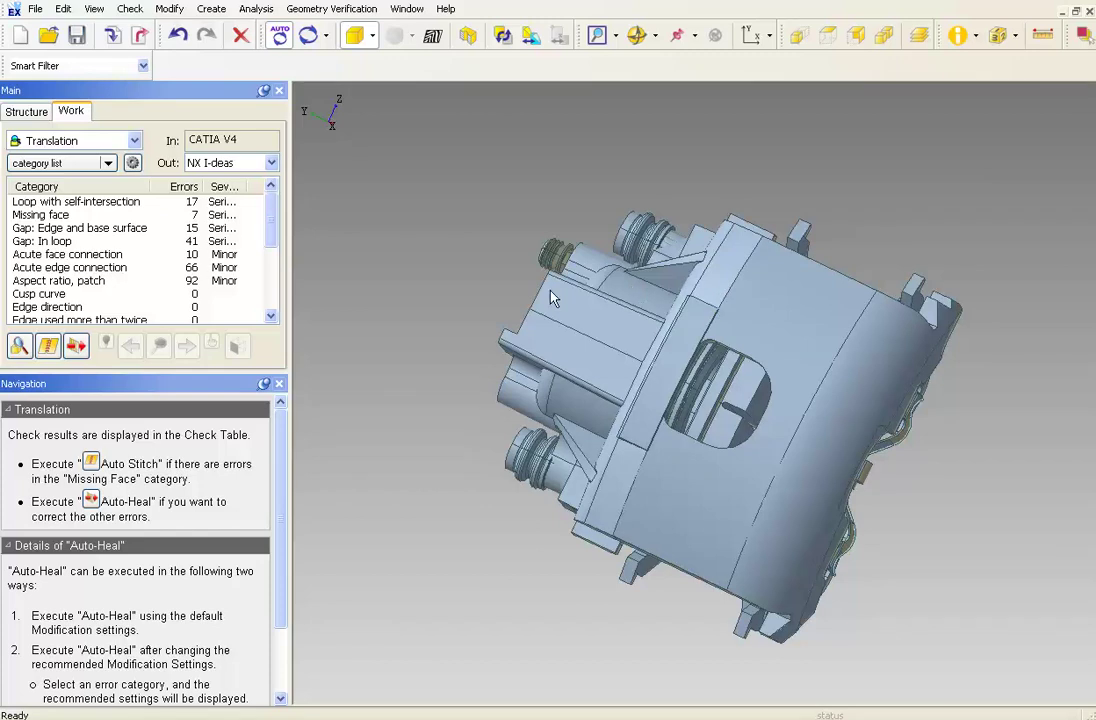
left_click(148, 202)
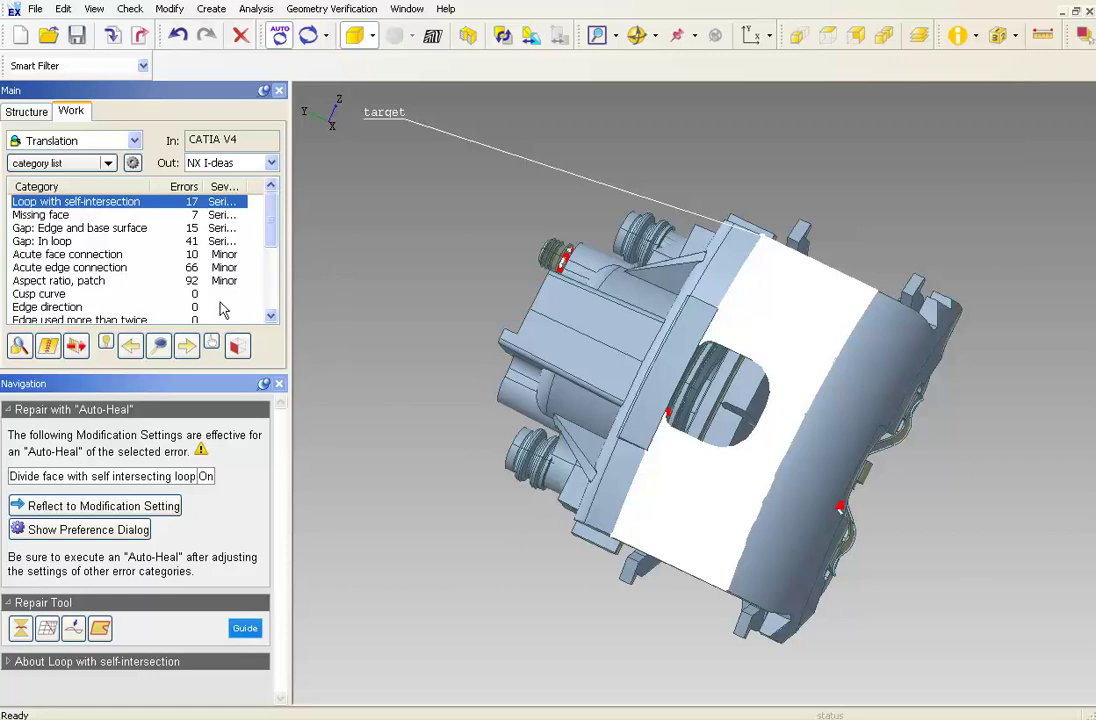
left_click(161, 346)
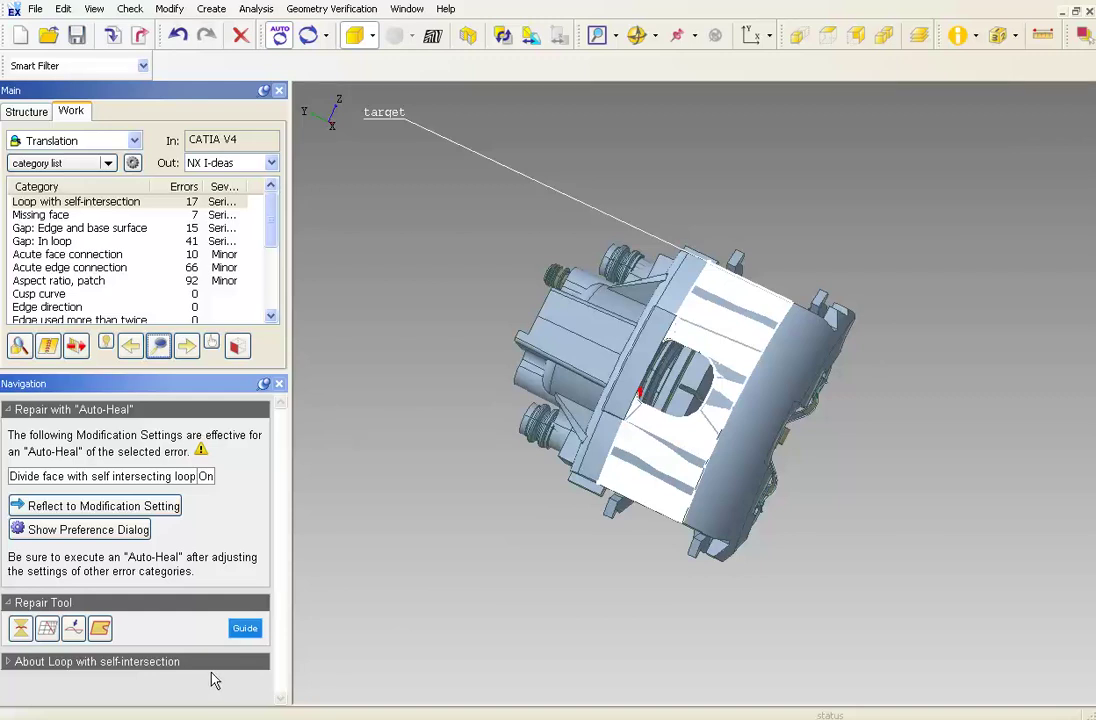
left_click(21, 629)
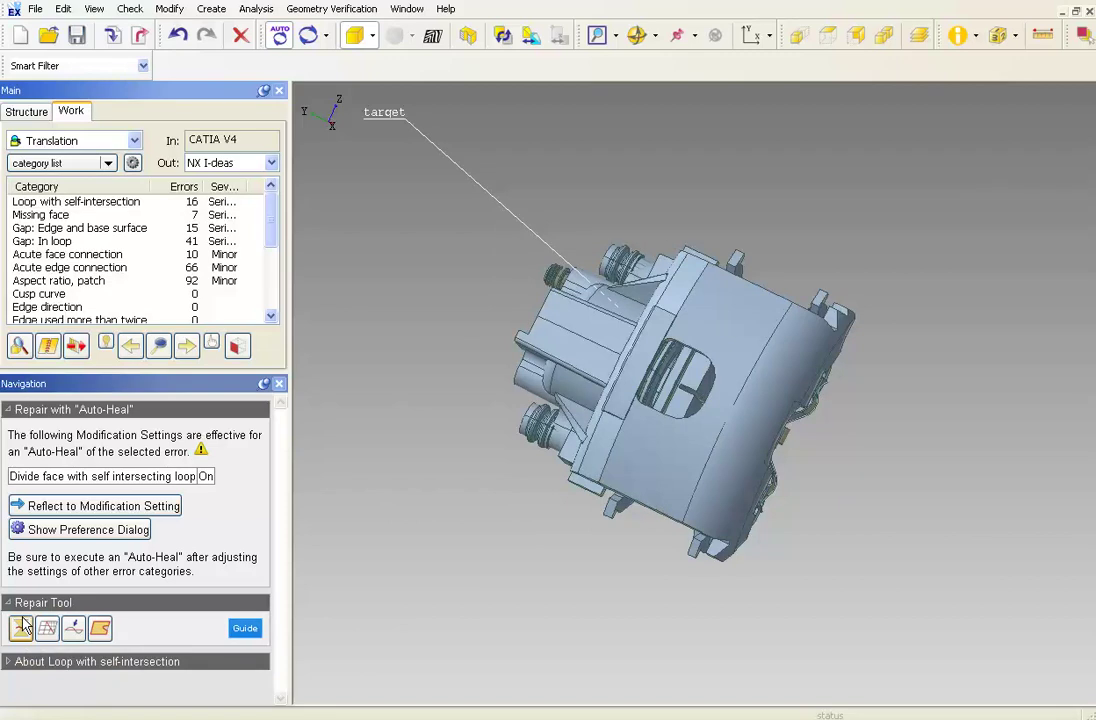
left_click(160, 347)
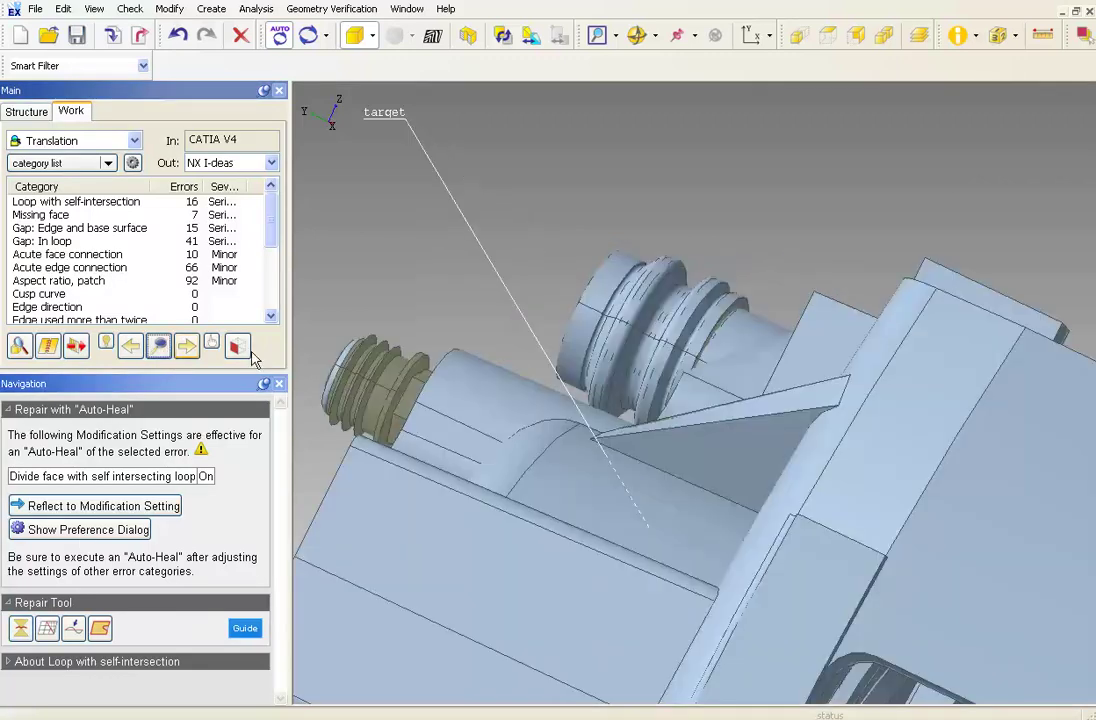
Step: Turn the caliper to the flagged face and run Clean Self-intersection on its loop
middle_click_drag(386, 303, 487, 387)
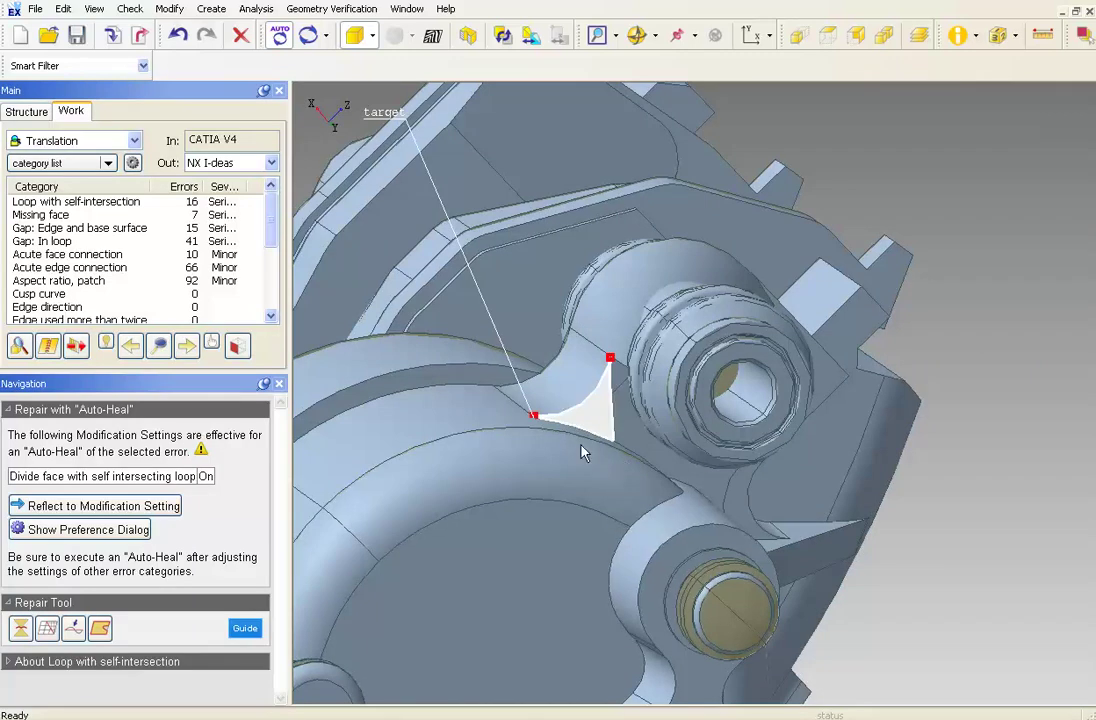
left_click(22, 627)
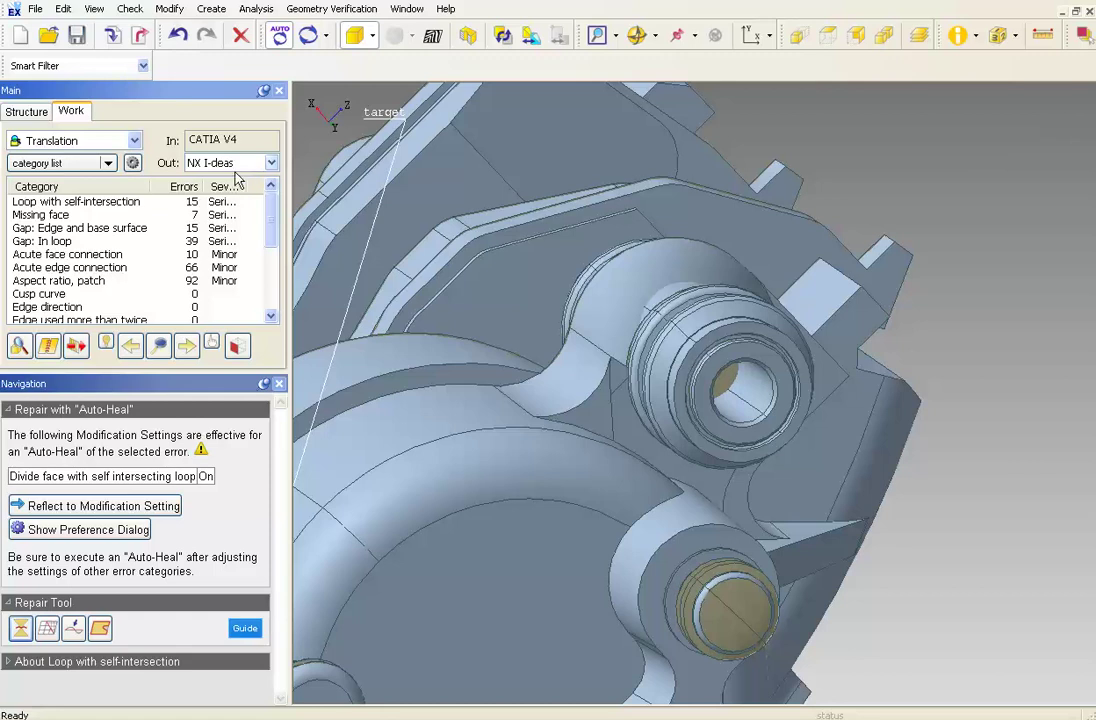
Step: Zoom to the first of 7 Missing face errors and isolate the conical part with its red boundary
left_click(72, 214)
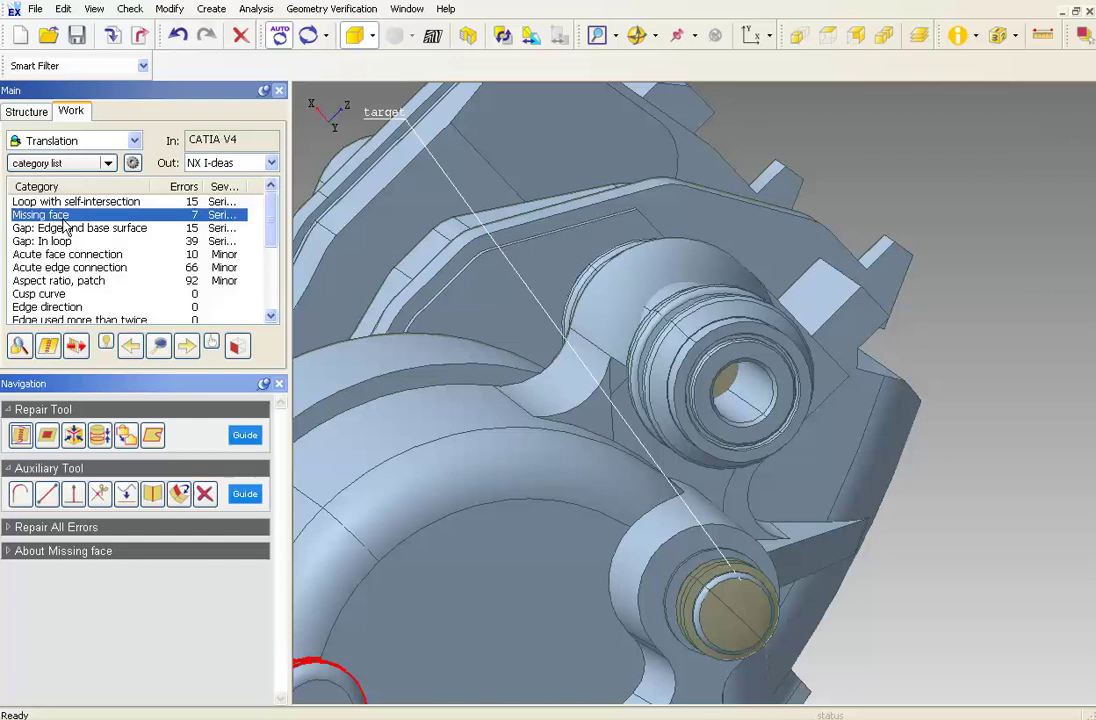
left_click(160, 347)
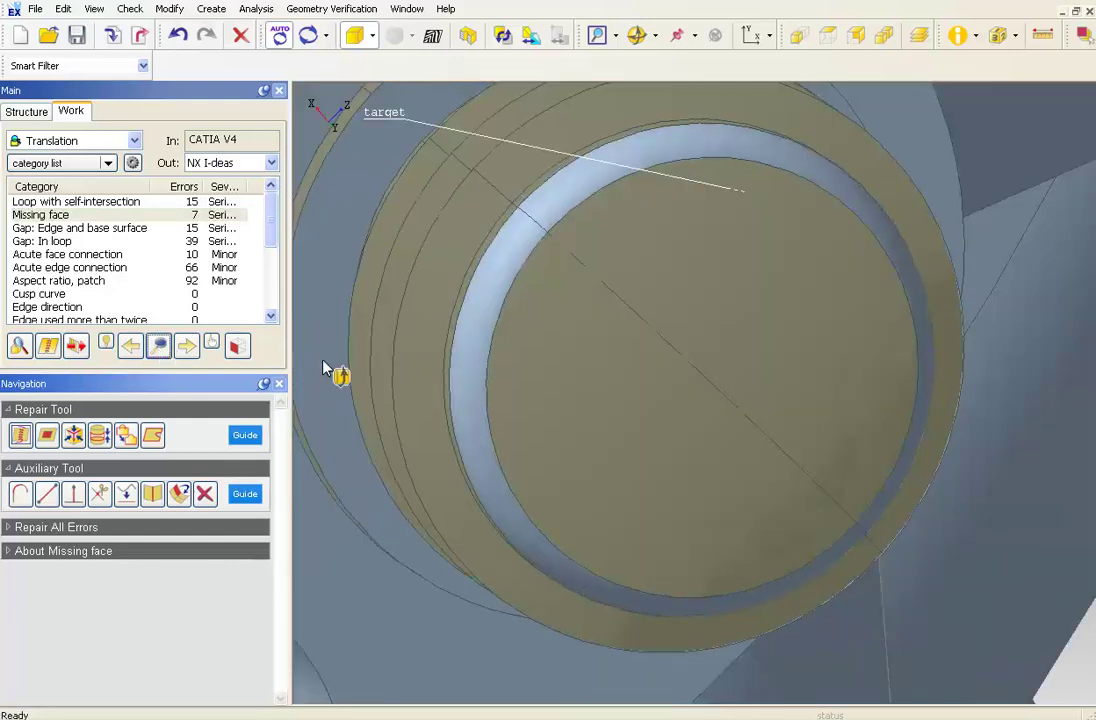
middle_click_drag(411, 384, 452, 240)
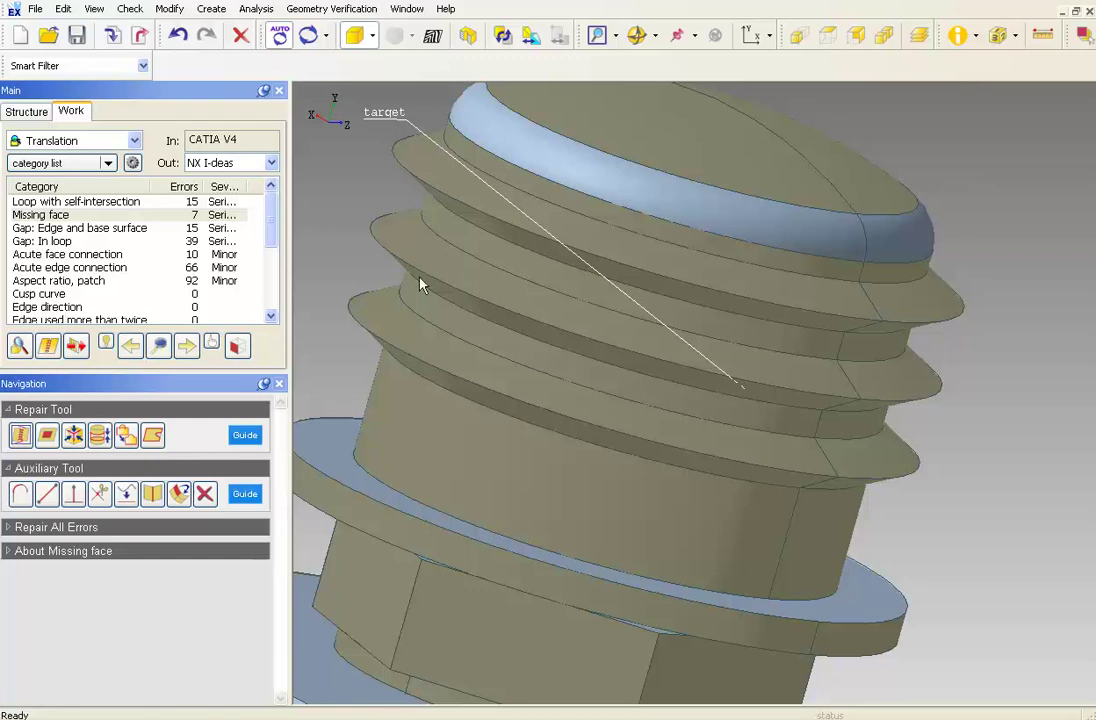
left_click(244, 350)
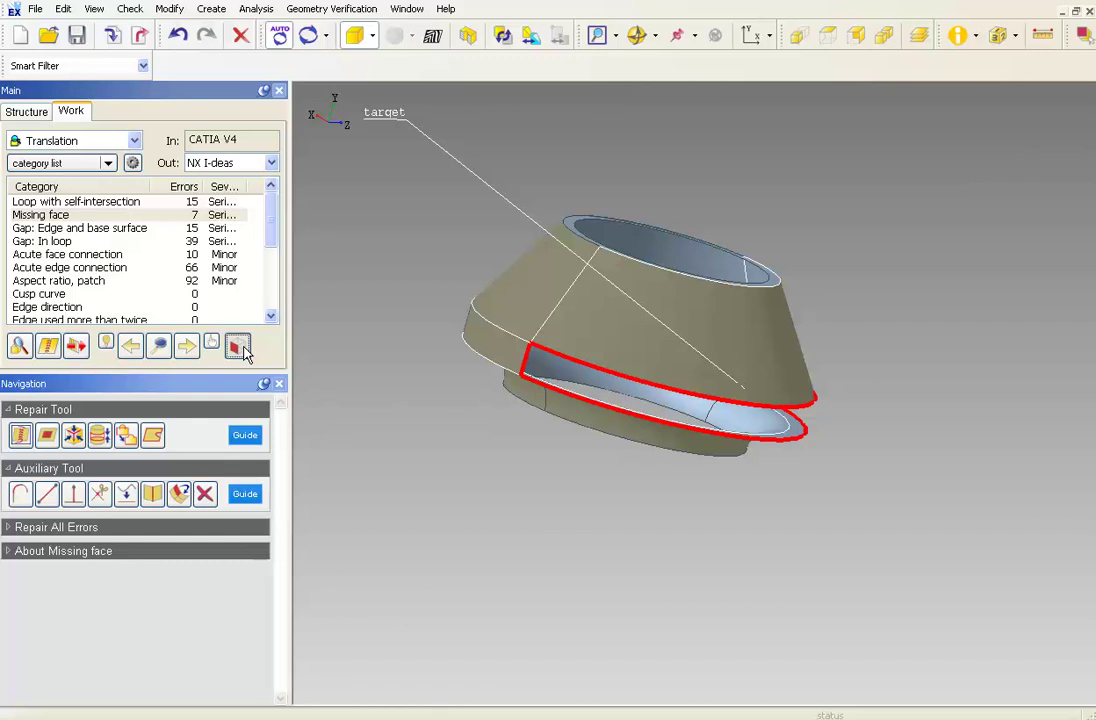
Step: Review the Repair Tool Guide, then fill the cone's hole with Fill Hole (Create New Face)
left_click(245, 437)
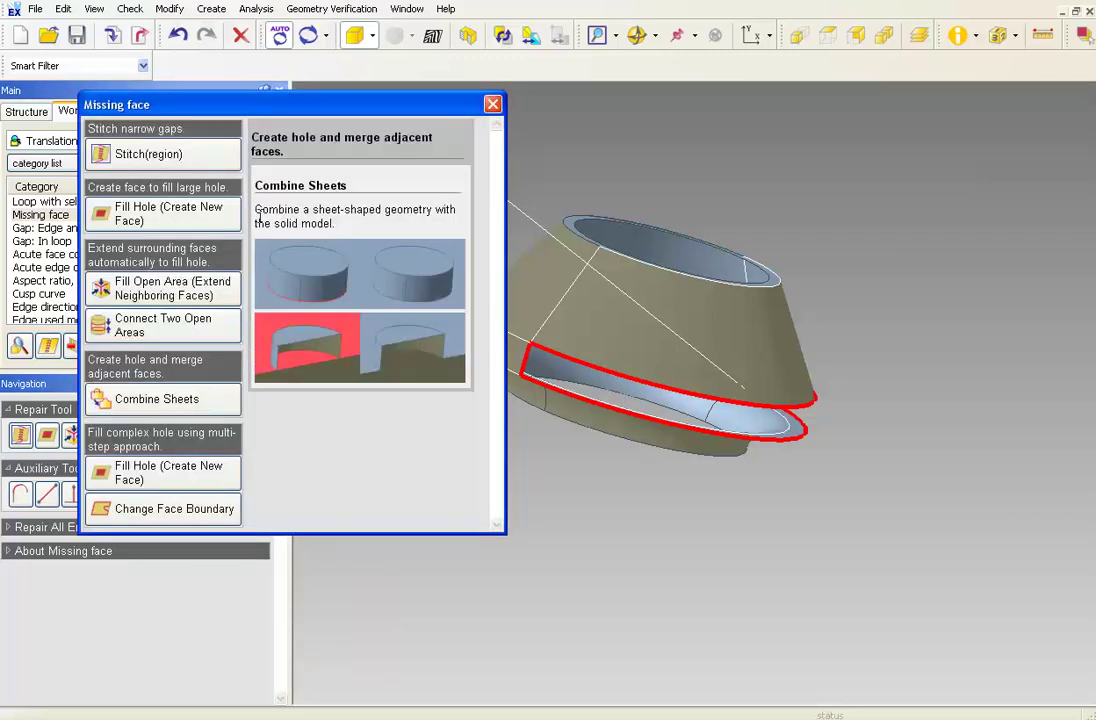
mouse_move(229, 167)
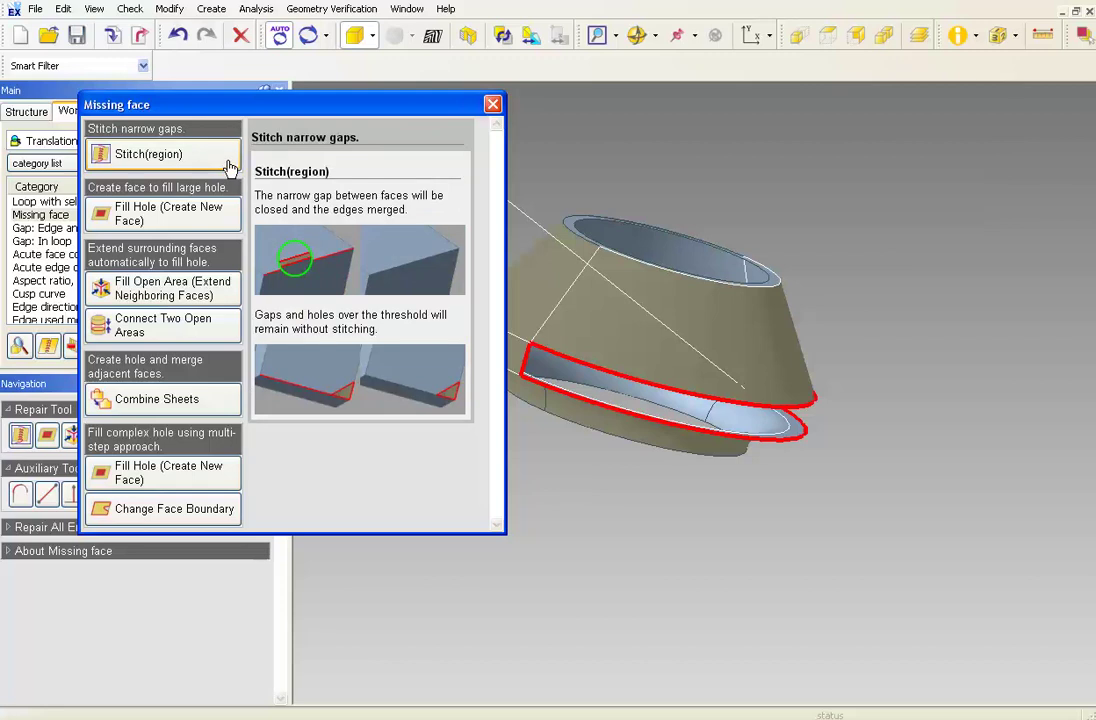
mouse_move(212, 210)
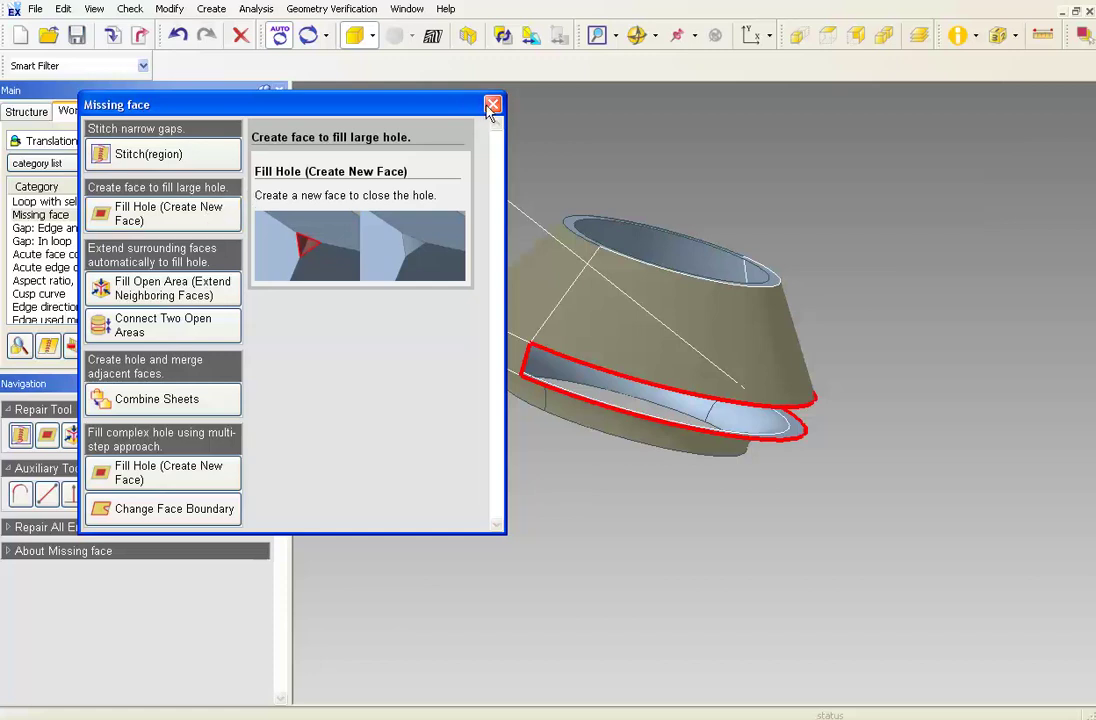
left_click(492, 105)
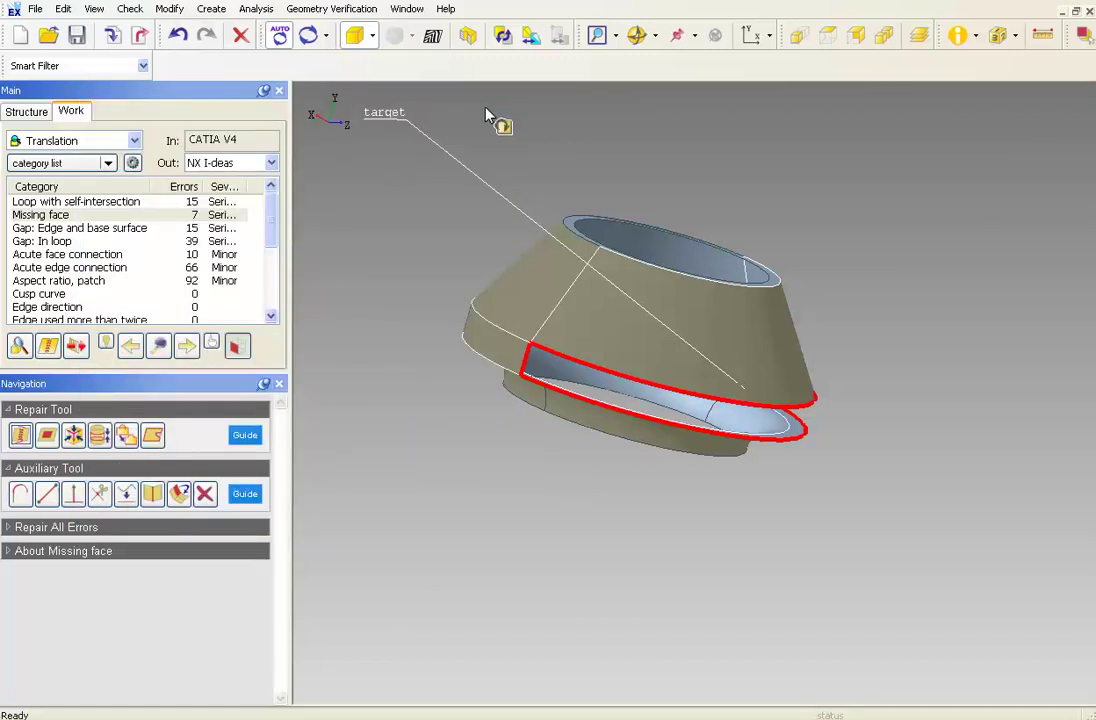
left_click(48, 438)
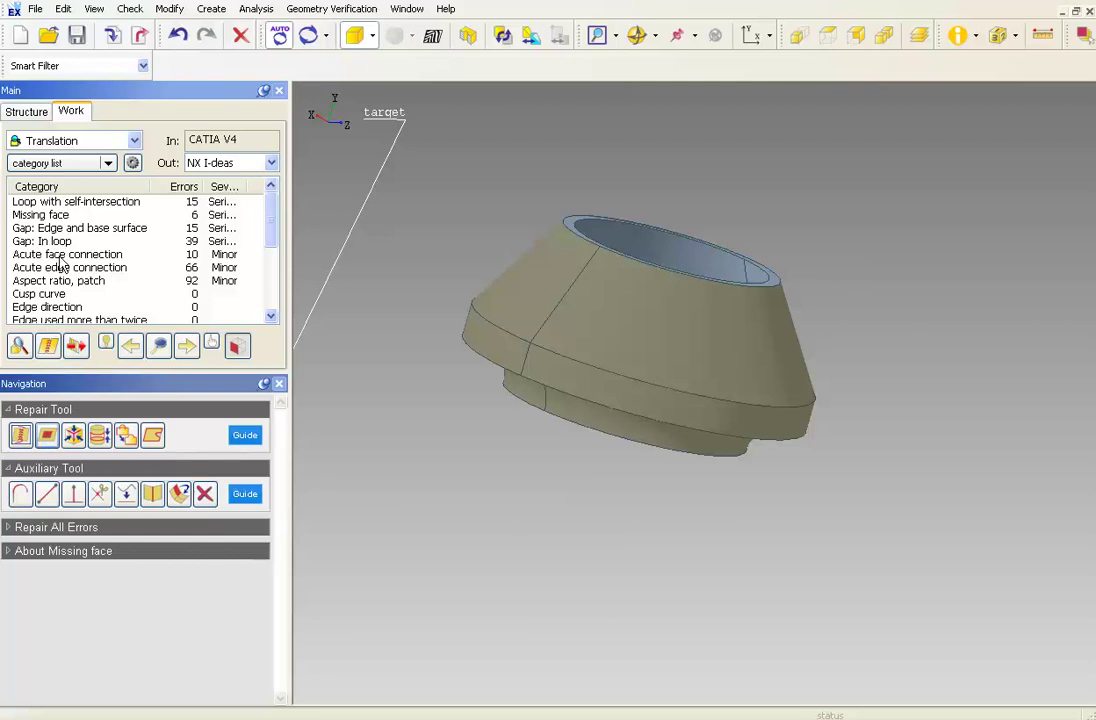
Step: Inspect the Gap: Edge and base surface error and run Fit Face to Loops on it
left_click(72, 229)
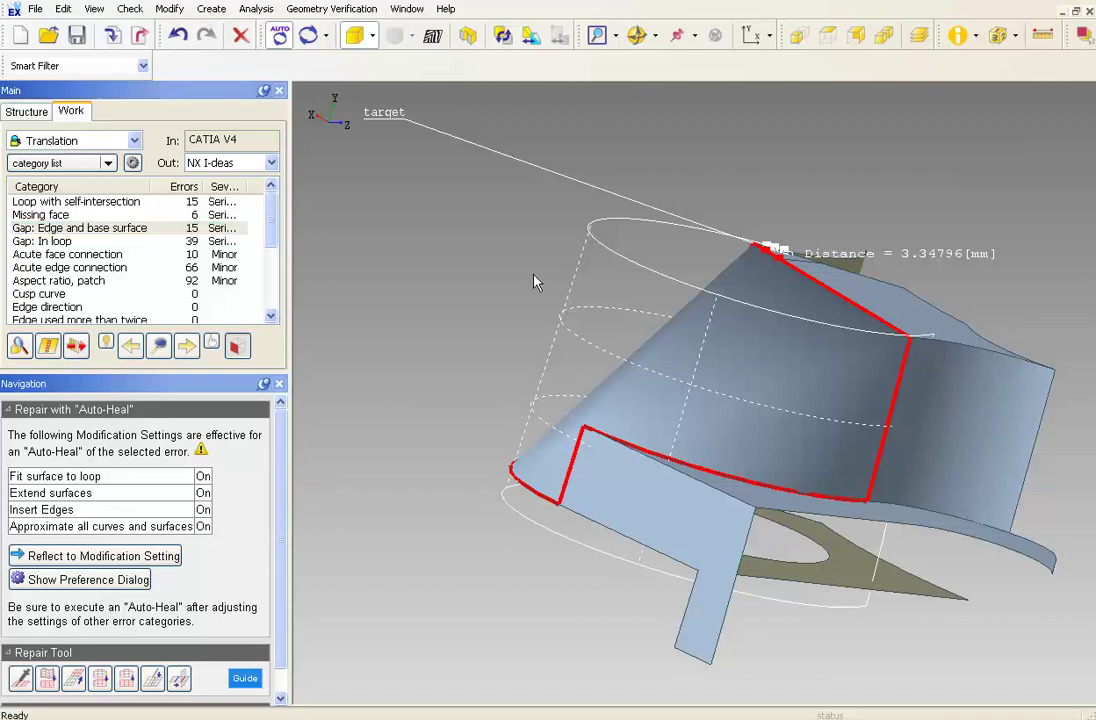
middle_click_drag(536, 274, 475, 360)
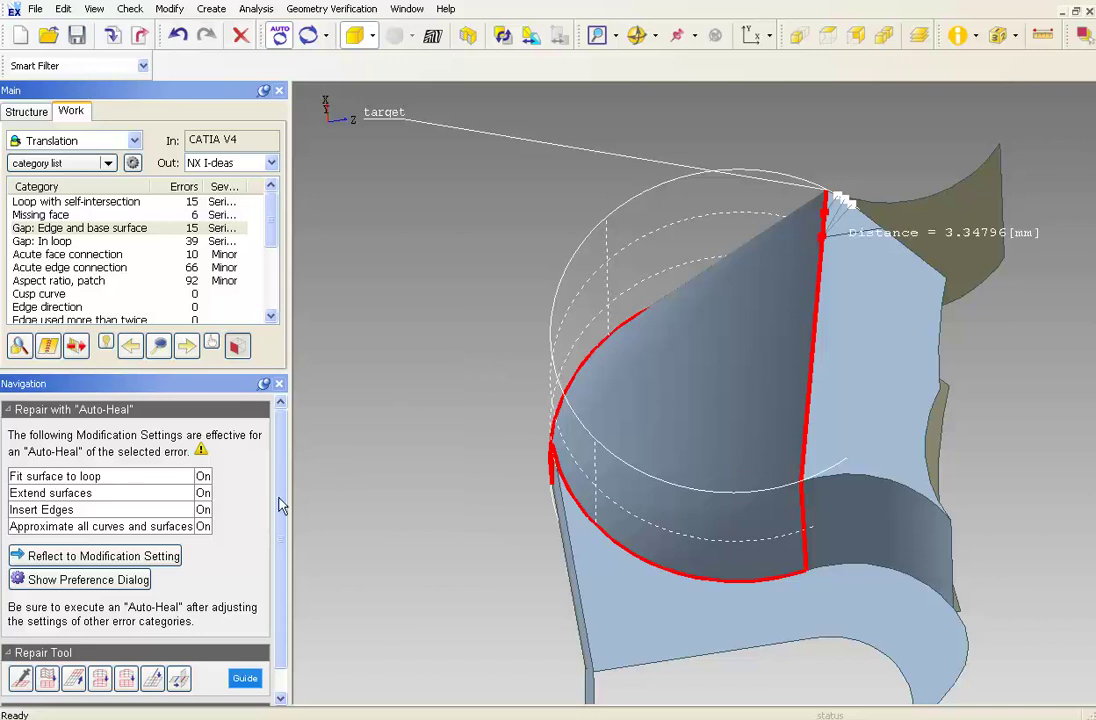
left_click(20, 679)
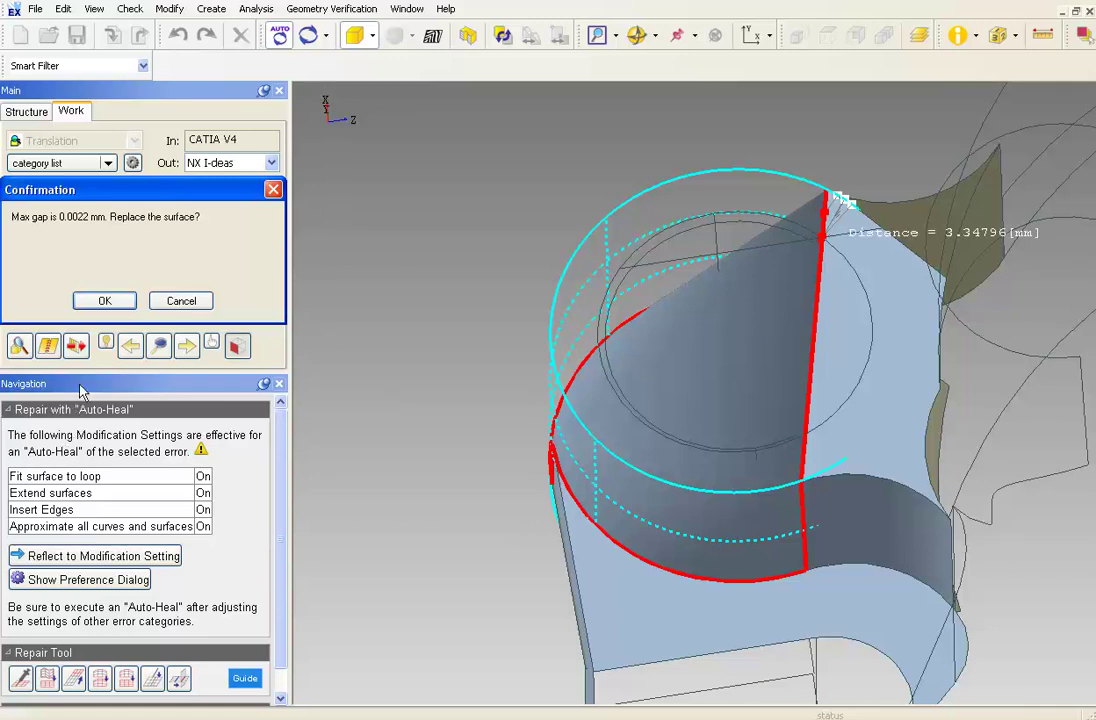
Step: Confirm the surface replacement with OK so the model is re-checked
left_click(104, 302)
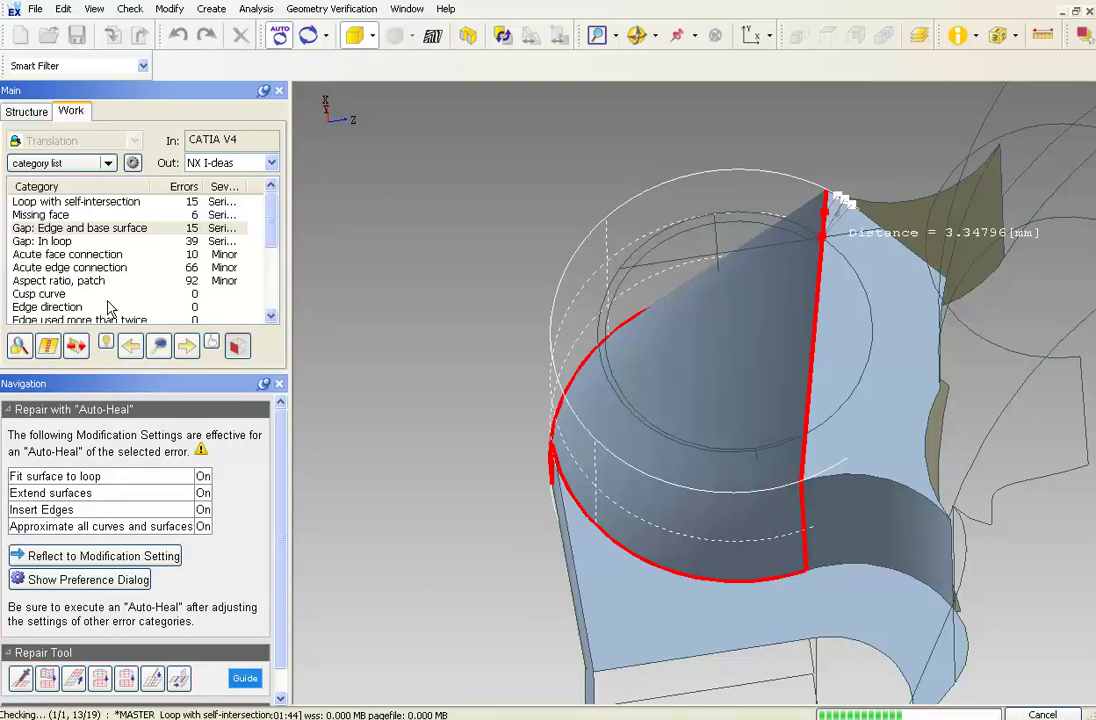